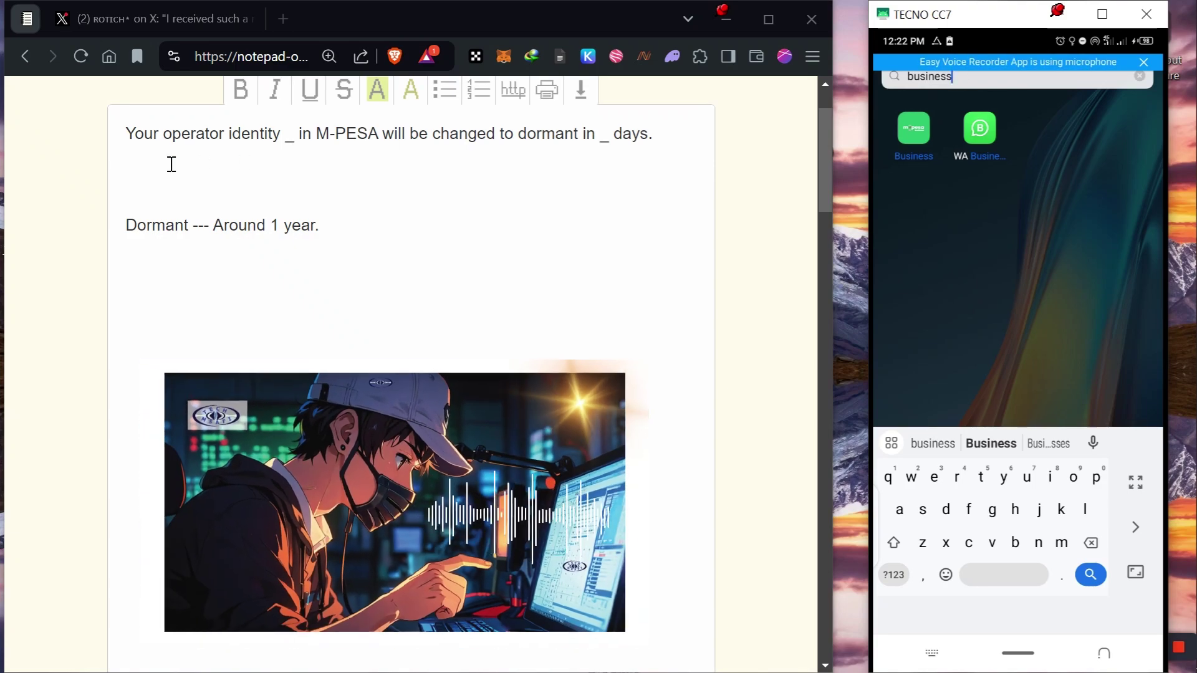
Select text on the operator identity and Dormant lines, ending at the Dormant line's end.
left_click_drag(156, 145, 603, 141)
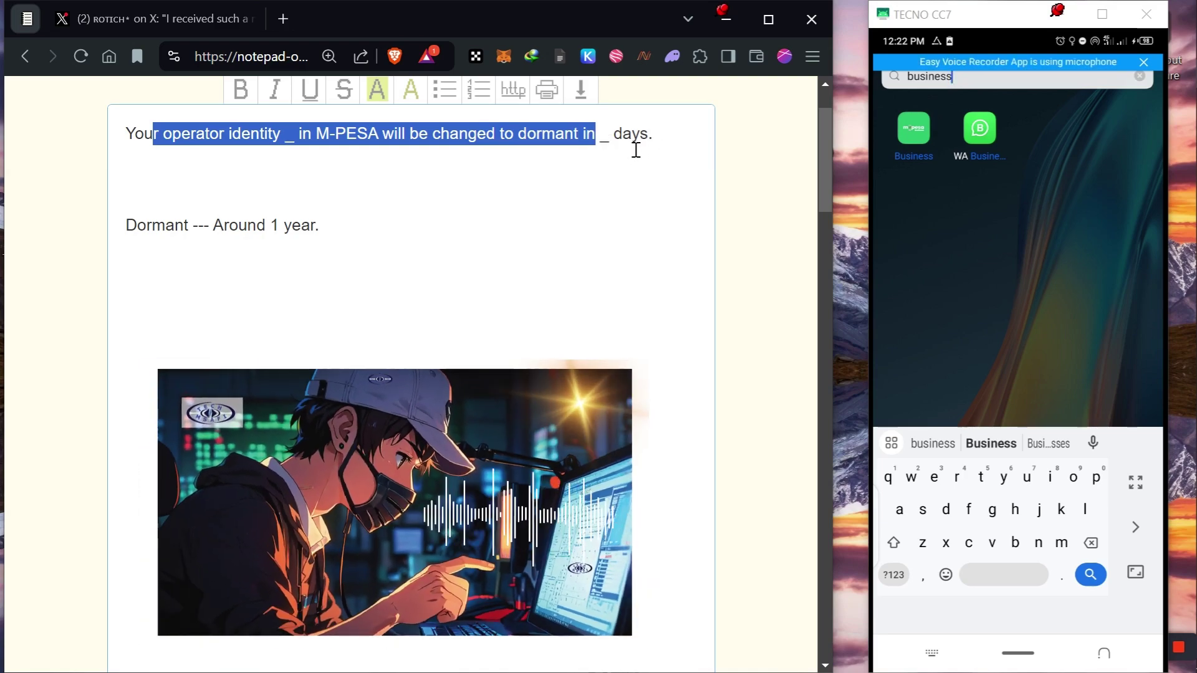
left_click(403, 196)
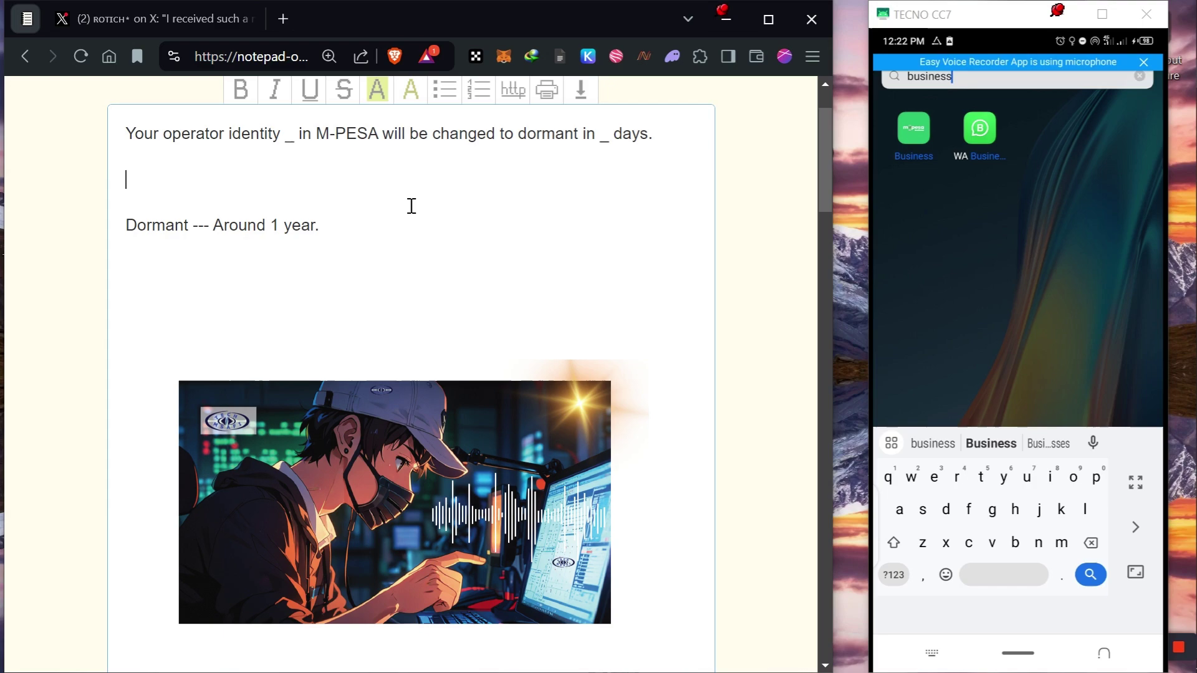
left_click(380, 242)
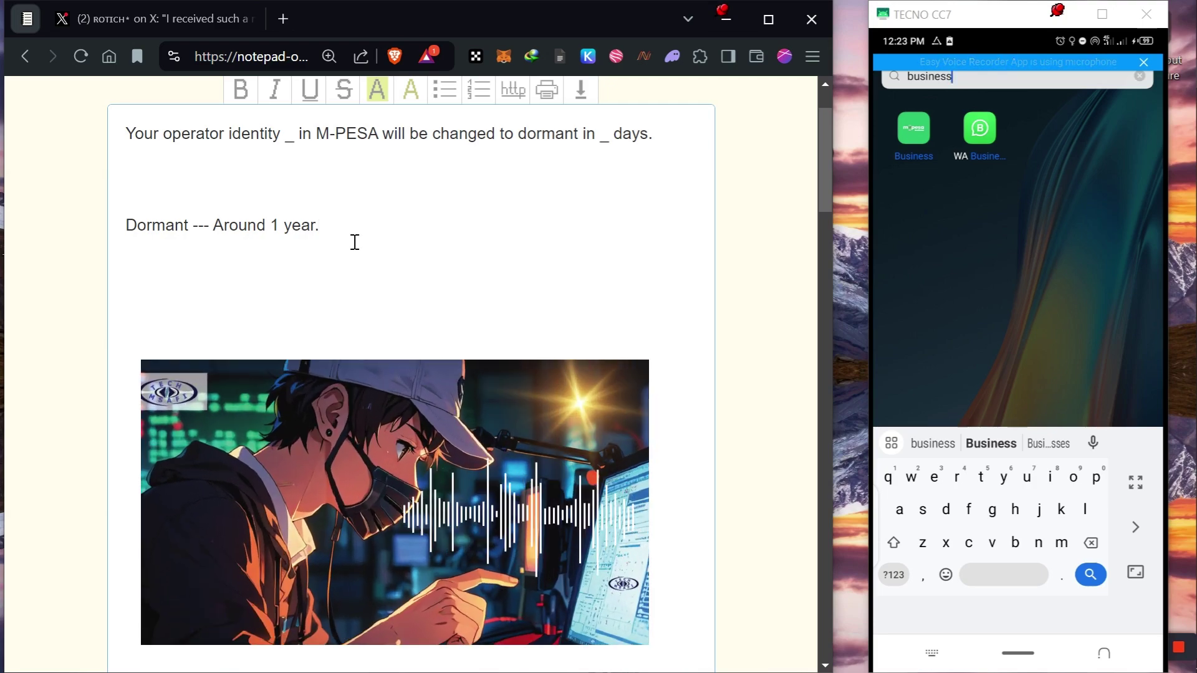
triple_click(181, 237)
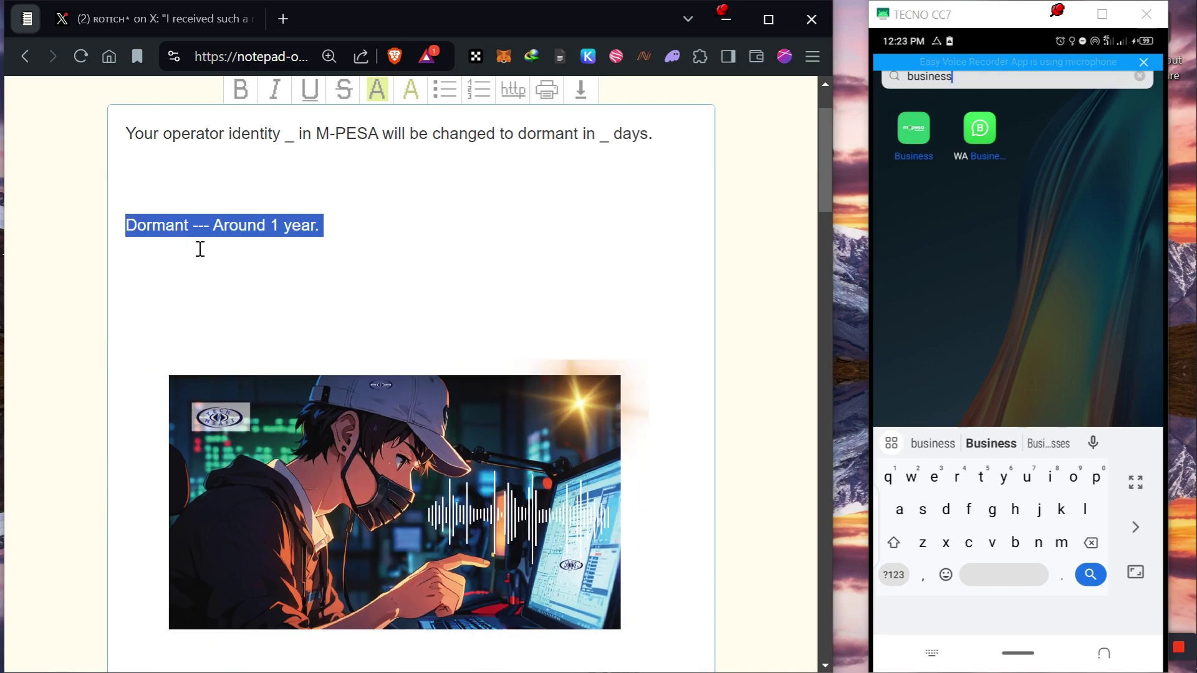
left_click(228, 225)
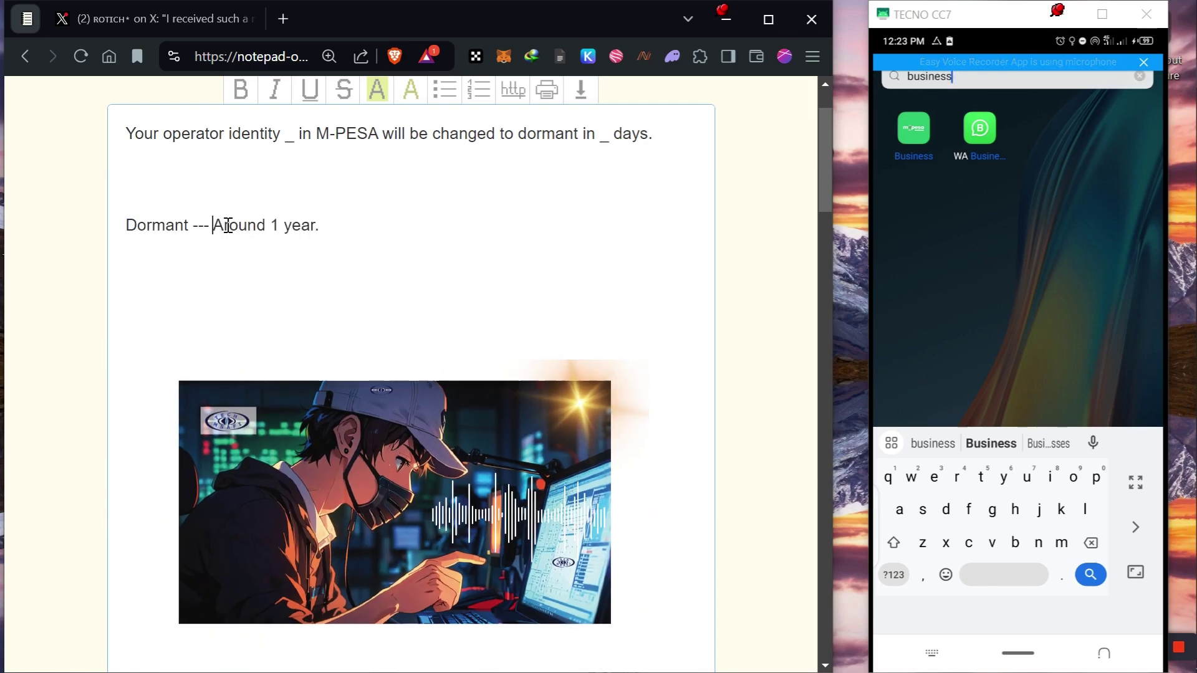
left_click_drag(214, 226, 354, 231)
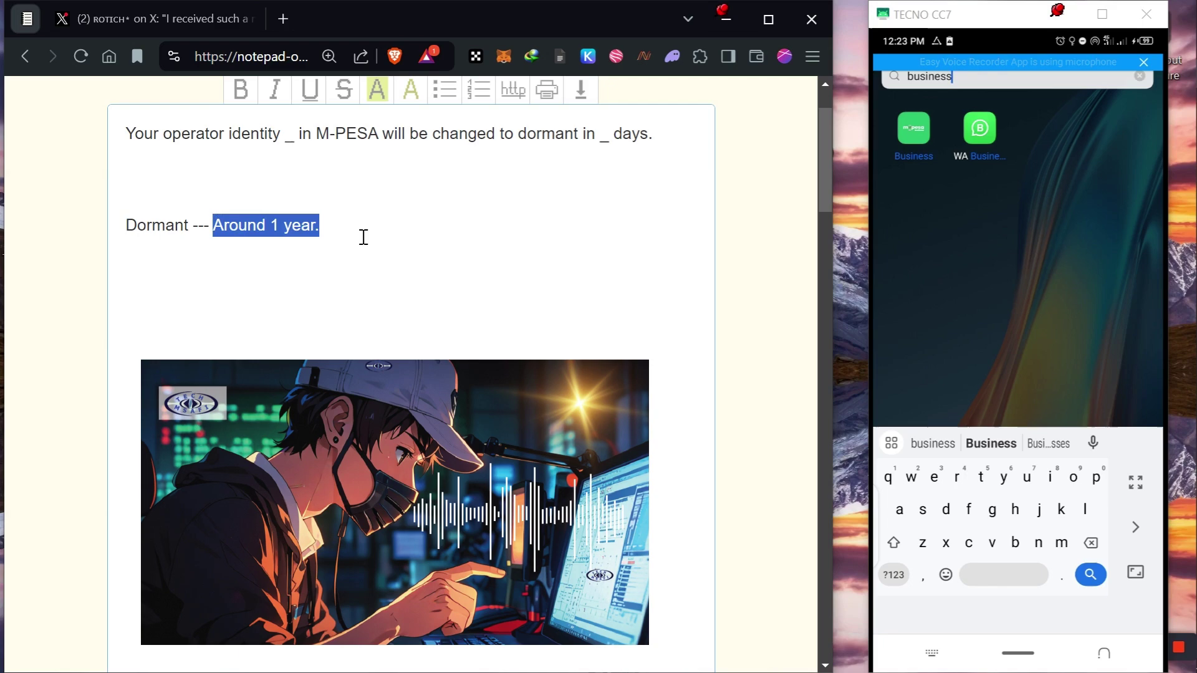
left_click(363, 237)
Add a numbered list below the Dormant line: '1. Till number' and '2. Transaction'.
key("Return")
key("Return")
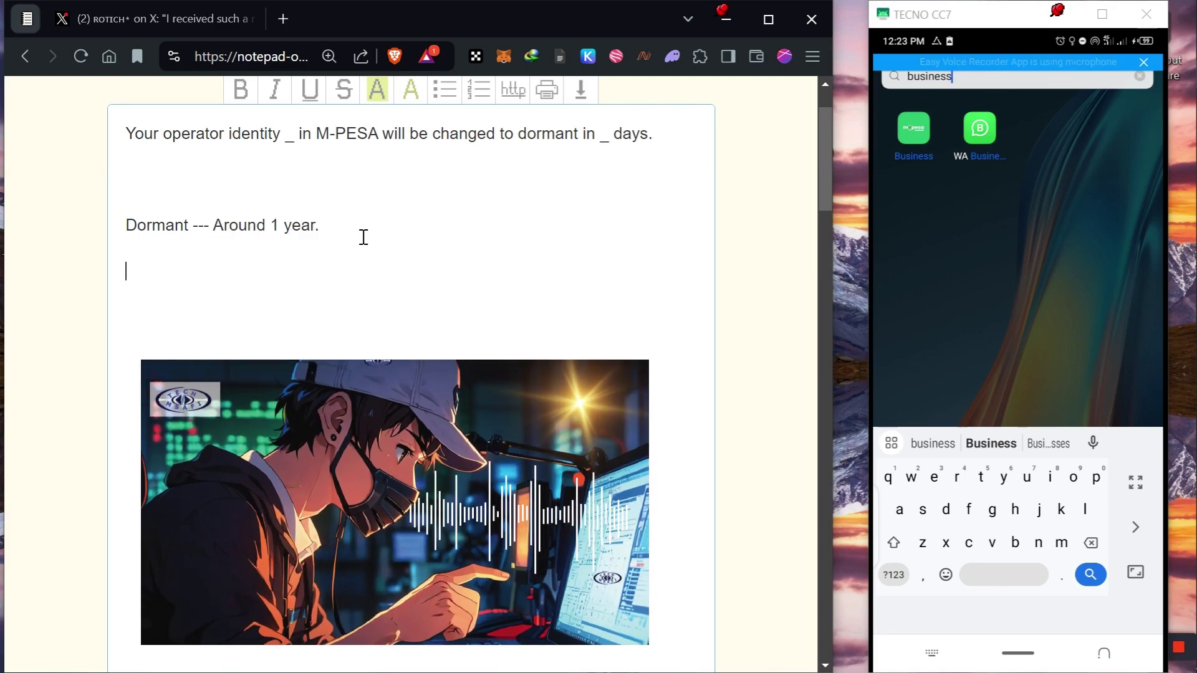
type("1. ")
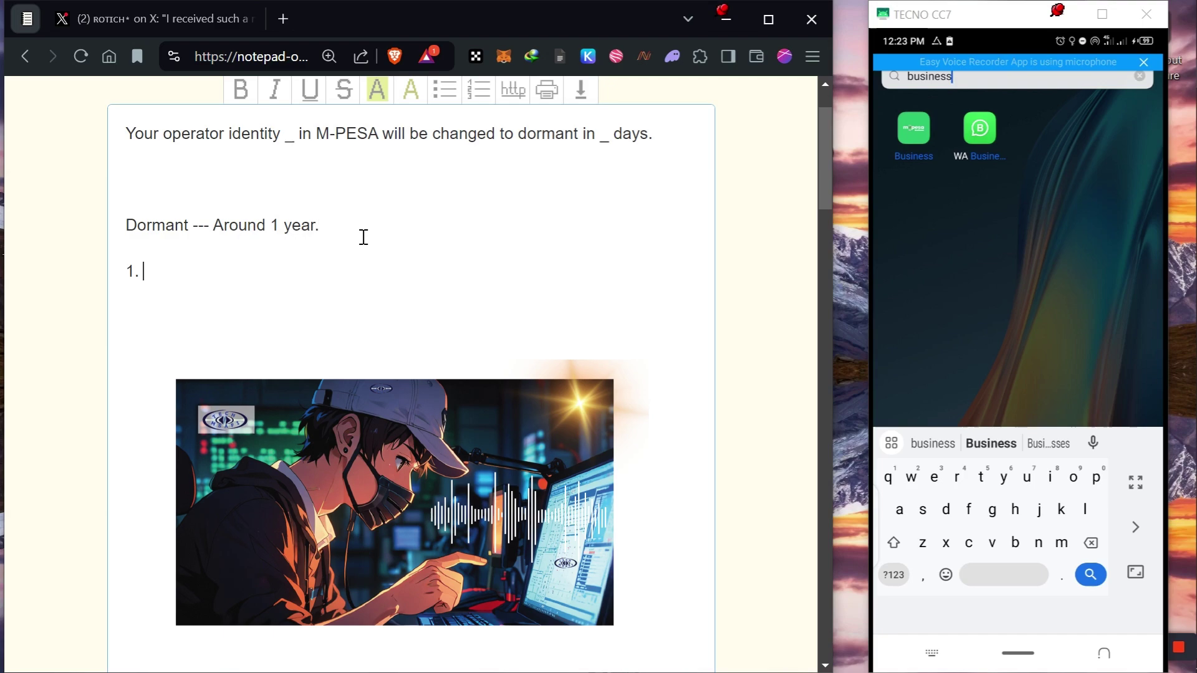
type("tILL")
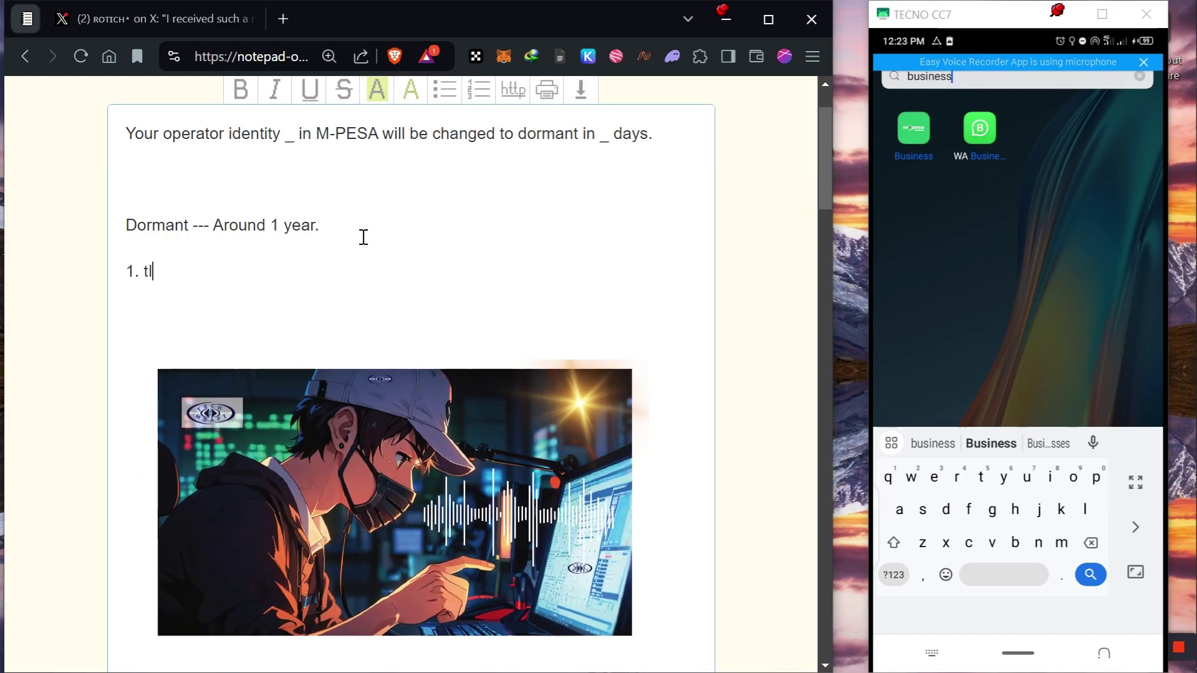
key("BackSpace")
key("BackSpace")
key("BackSpace")
key("BackSpace")
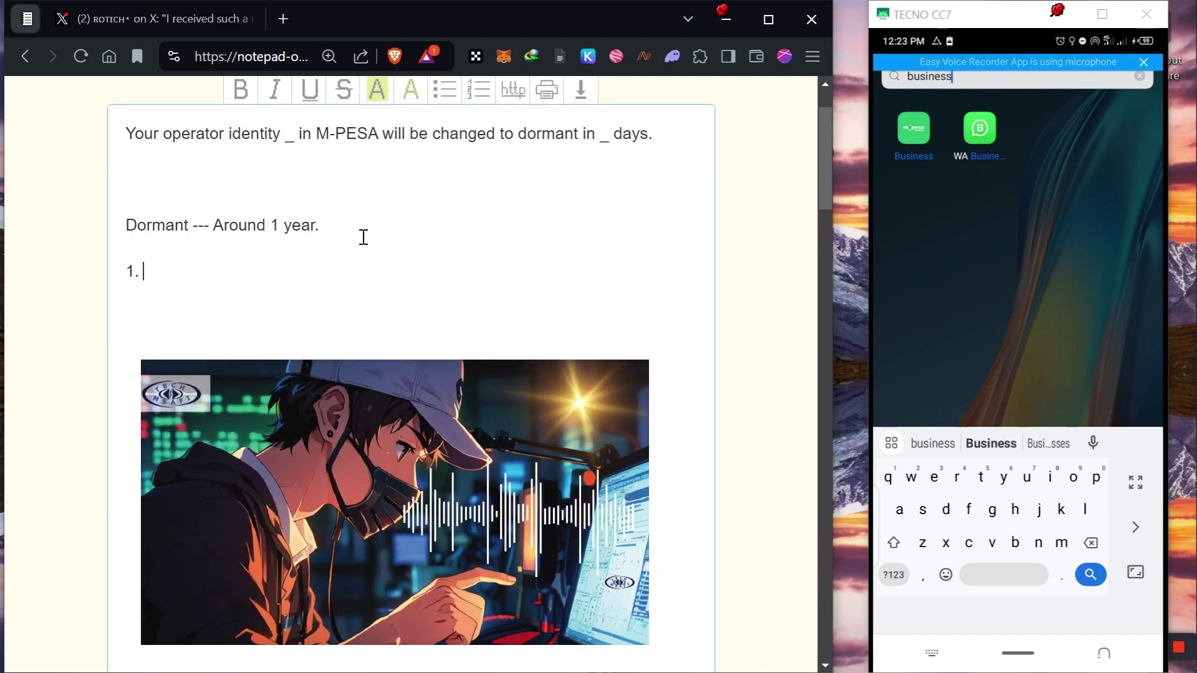
type("Till n")
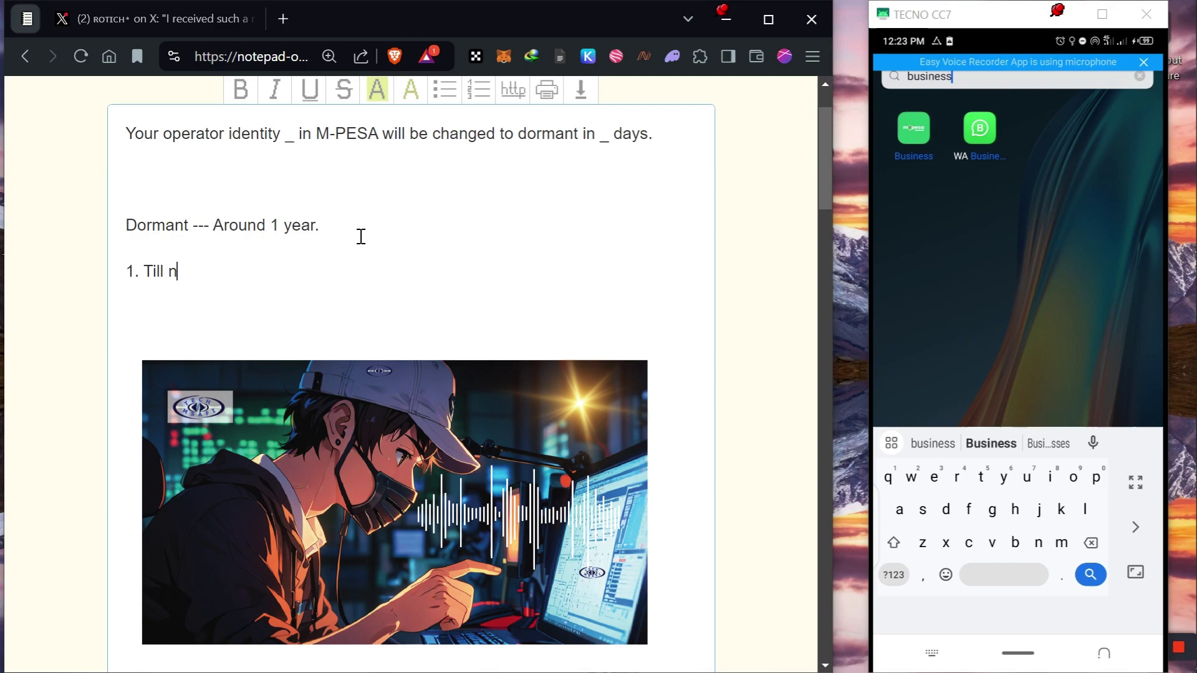
type("umber")
key("Return")
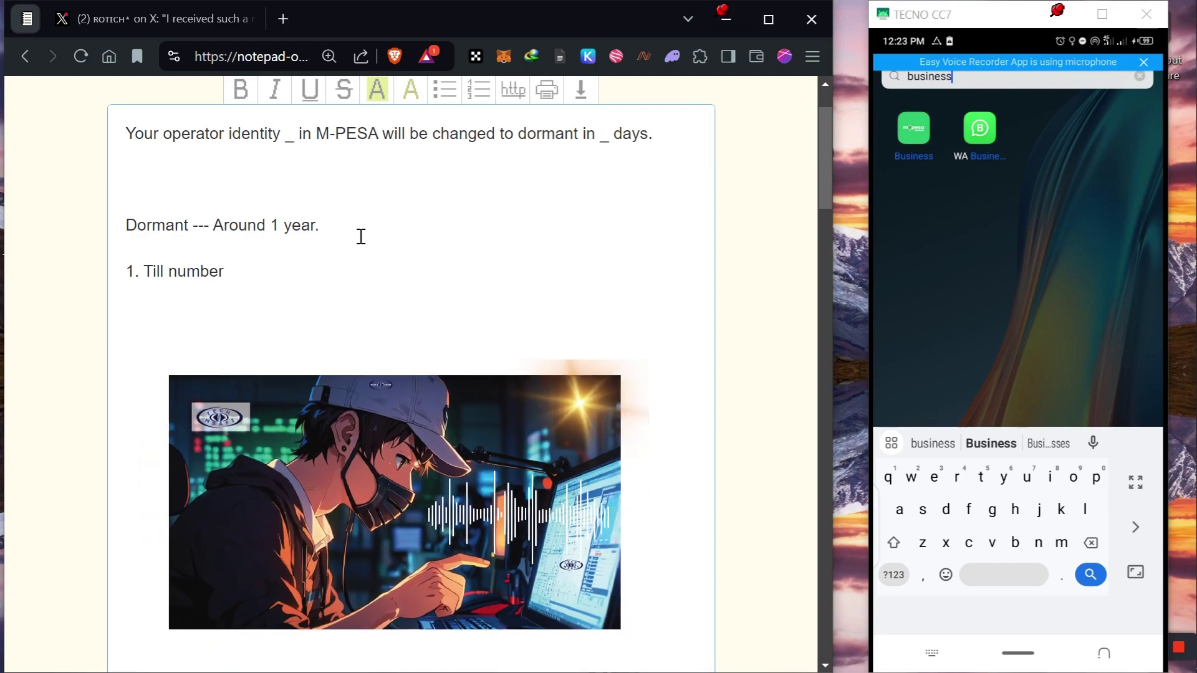
type("2")
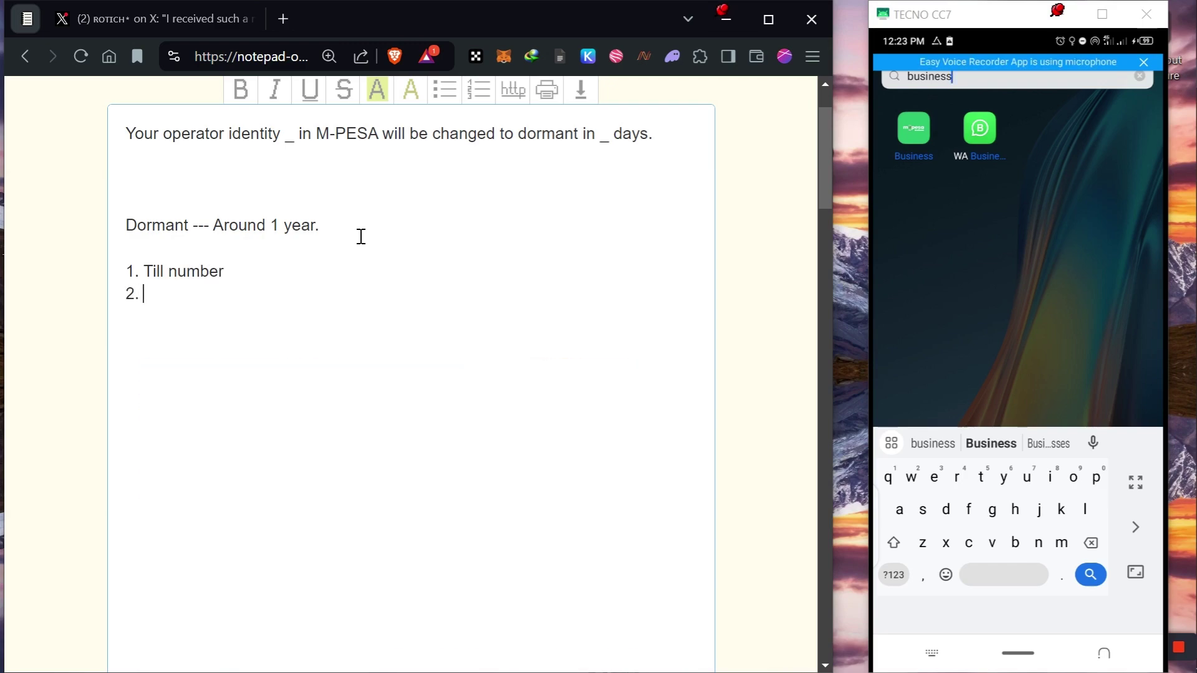
type(". We nee")
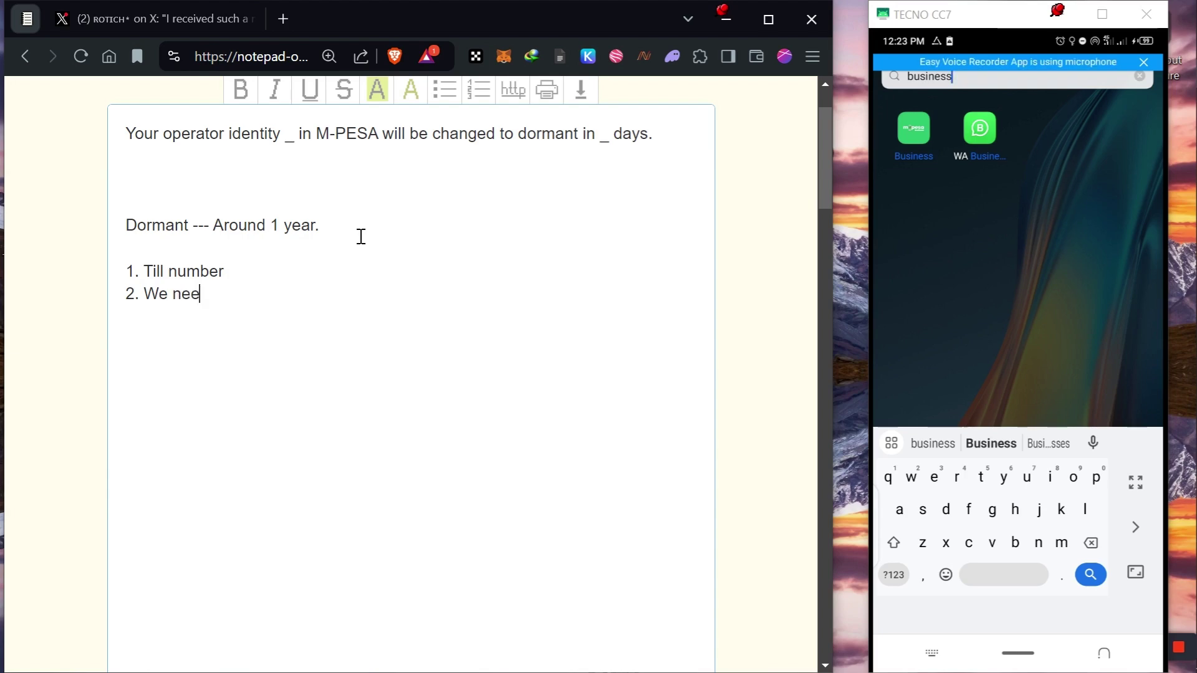
key("BackSpace")
key("BackSpace")
key("BackSpace")
key("BackSpace")
key("BackSpace")
key("BackSpace")
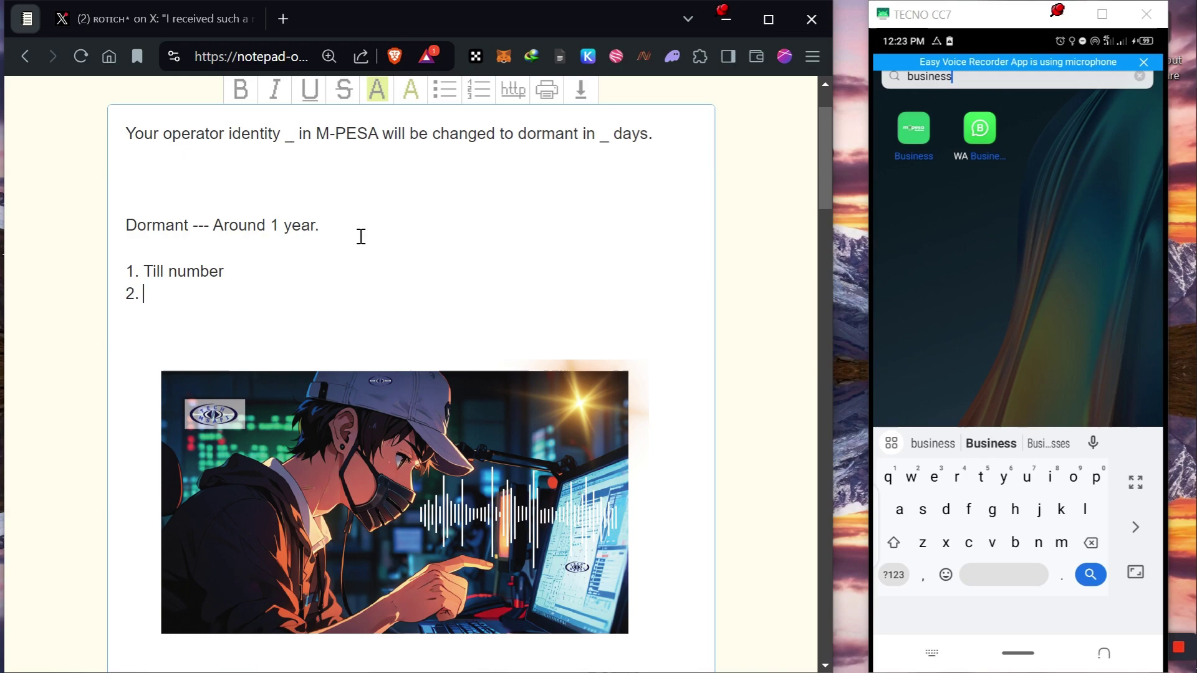
type("Transa")
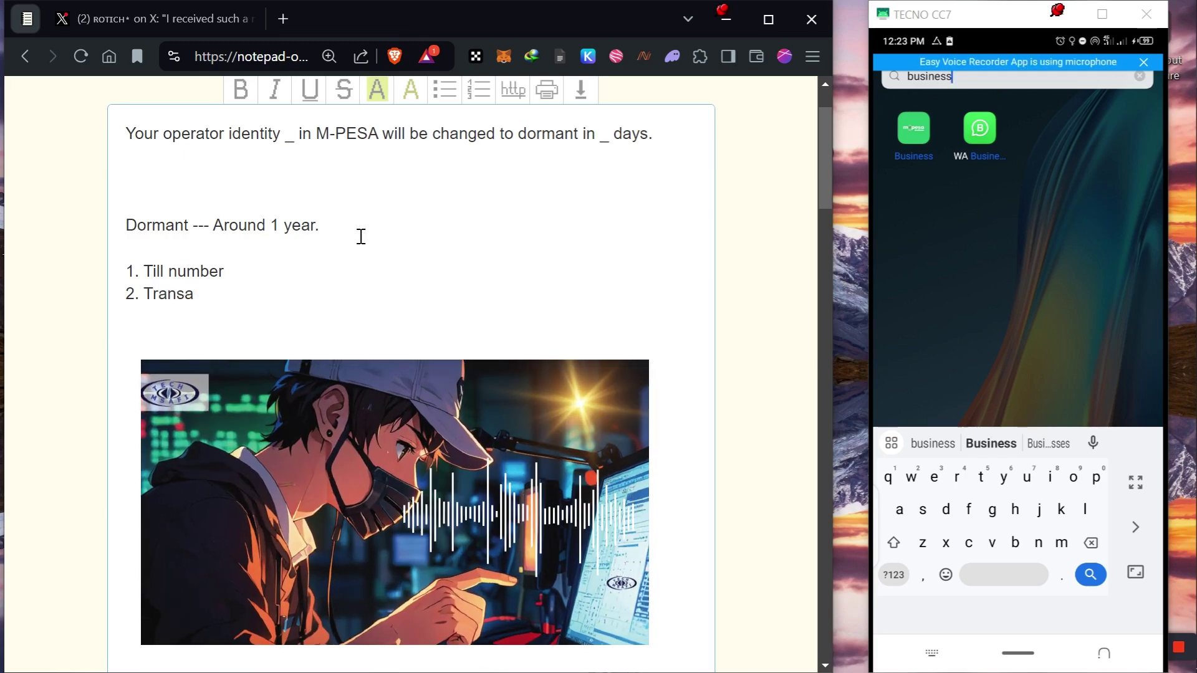
type("ction")
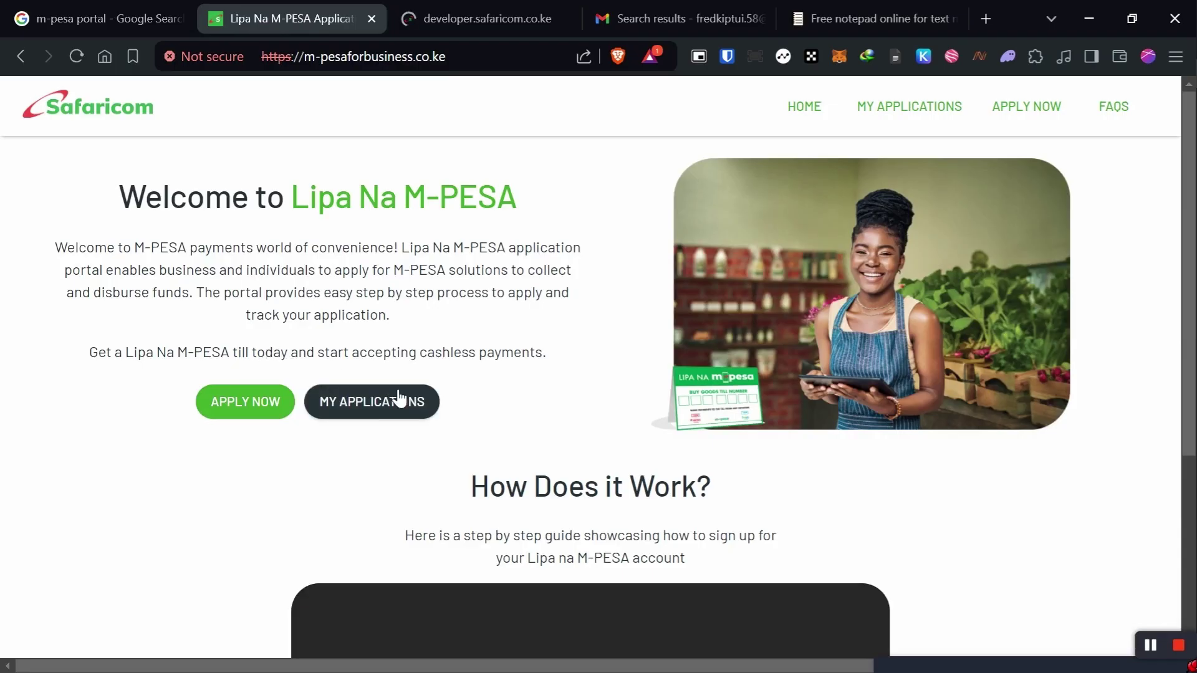
Request a My Applications login PIN by submitting the registered phone number.
scroll(470, 381, "down", 5)
scroll(467, 378, "up", 5)
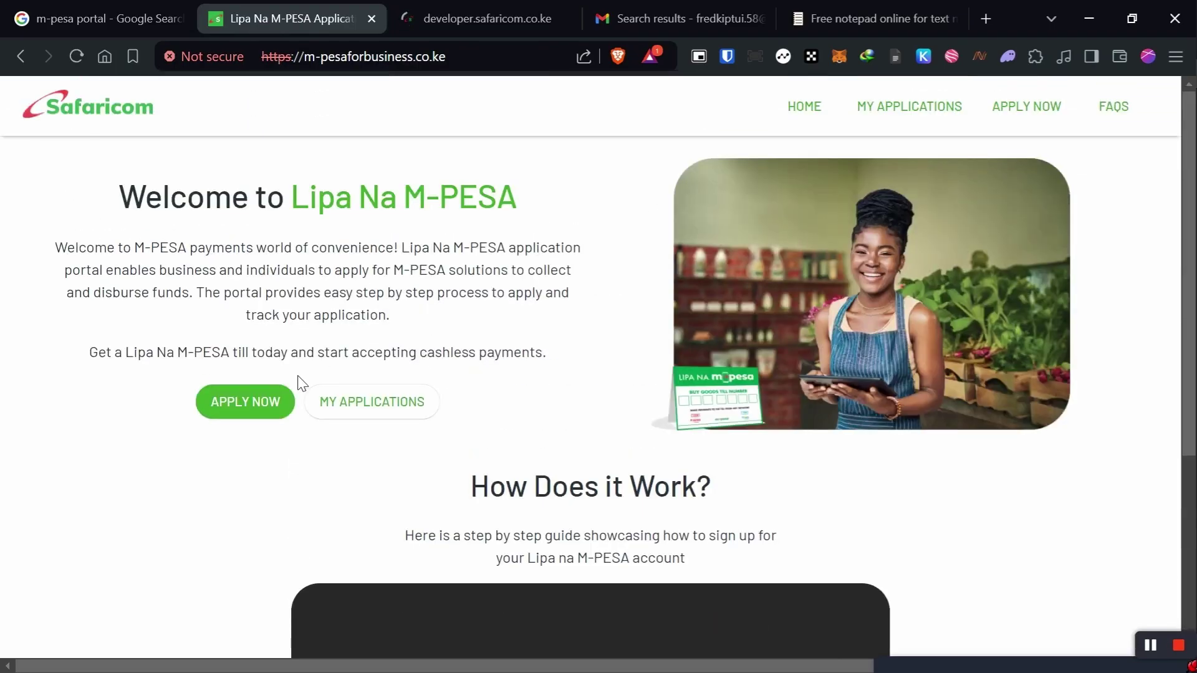
left_click(377, 399)
left_click(236, 323)
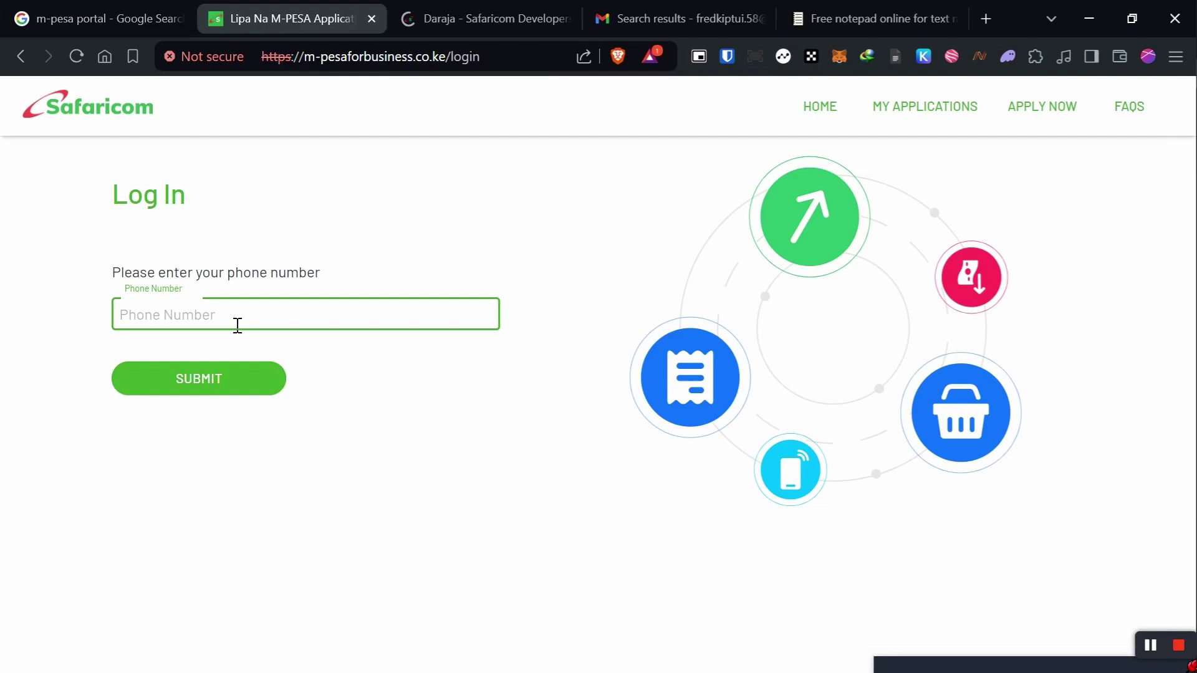
type("07")
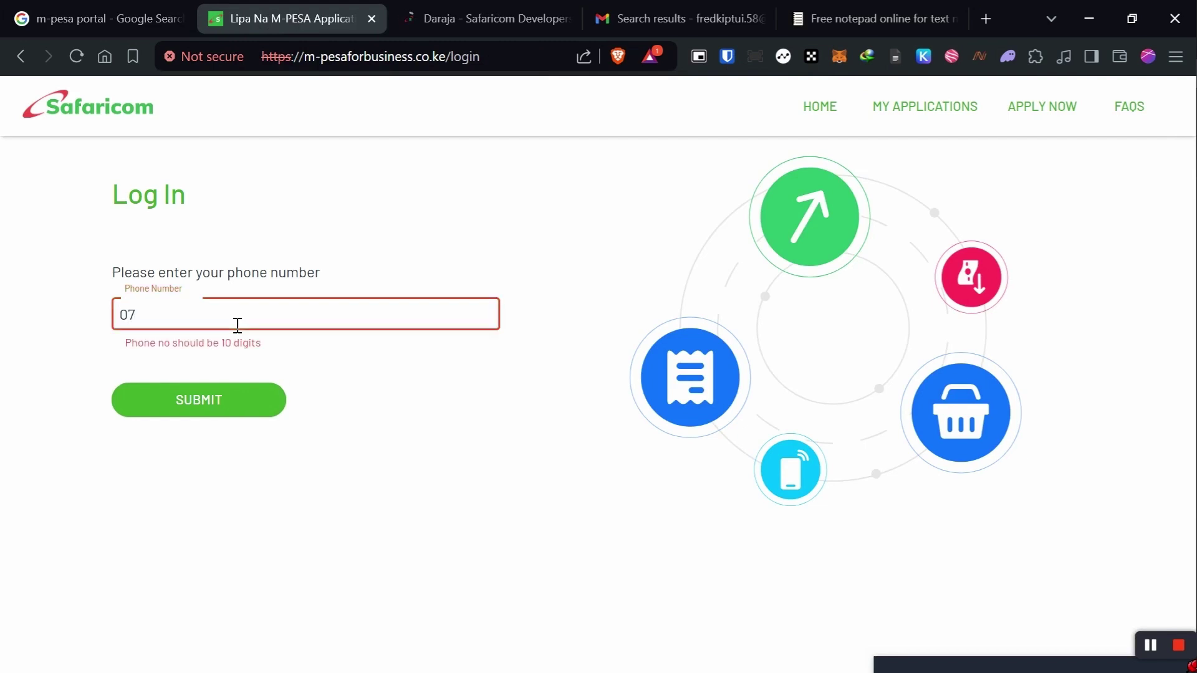
type("6")
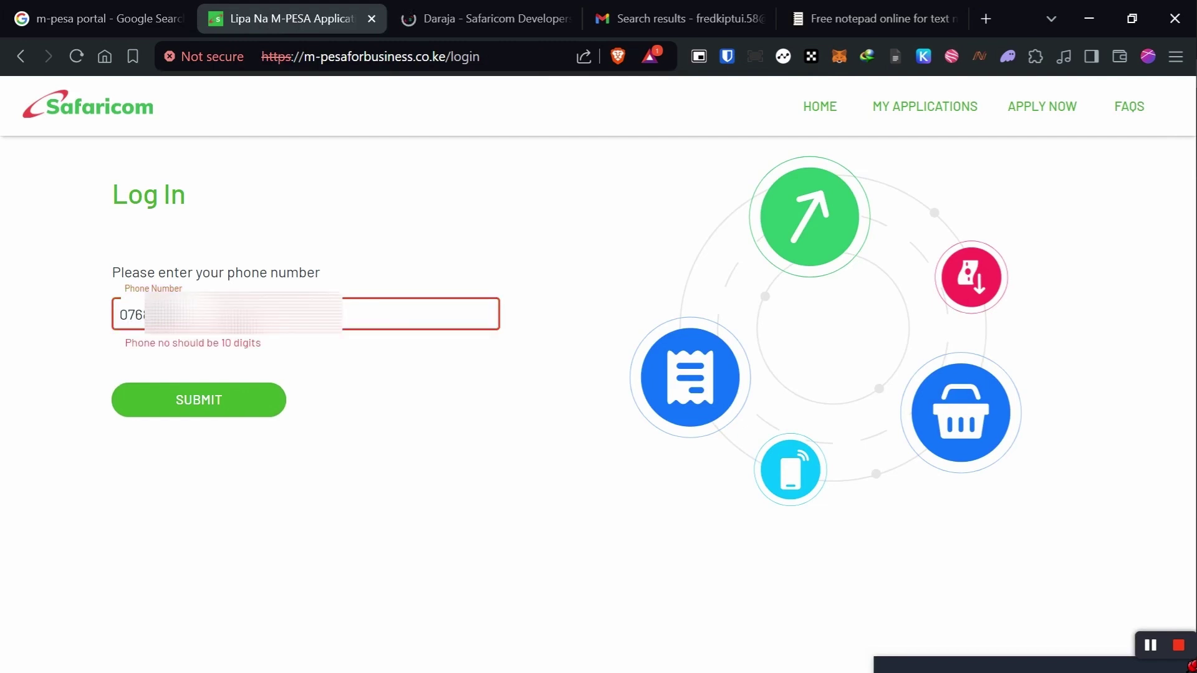
type("80")
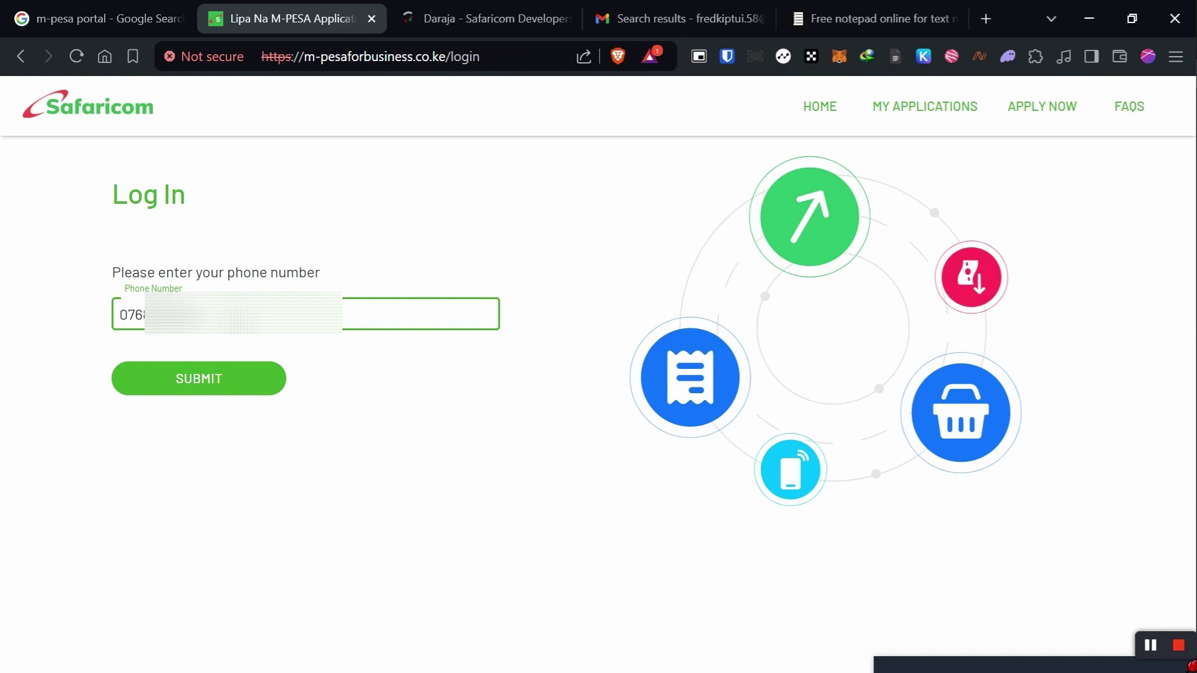
left_click(206, 379)
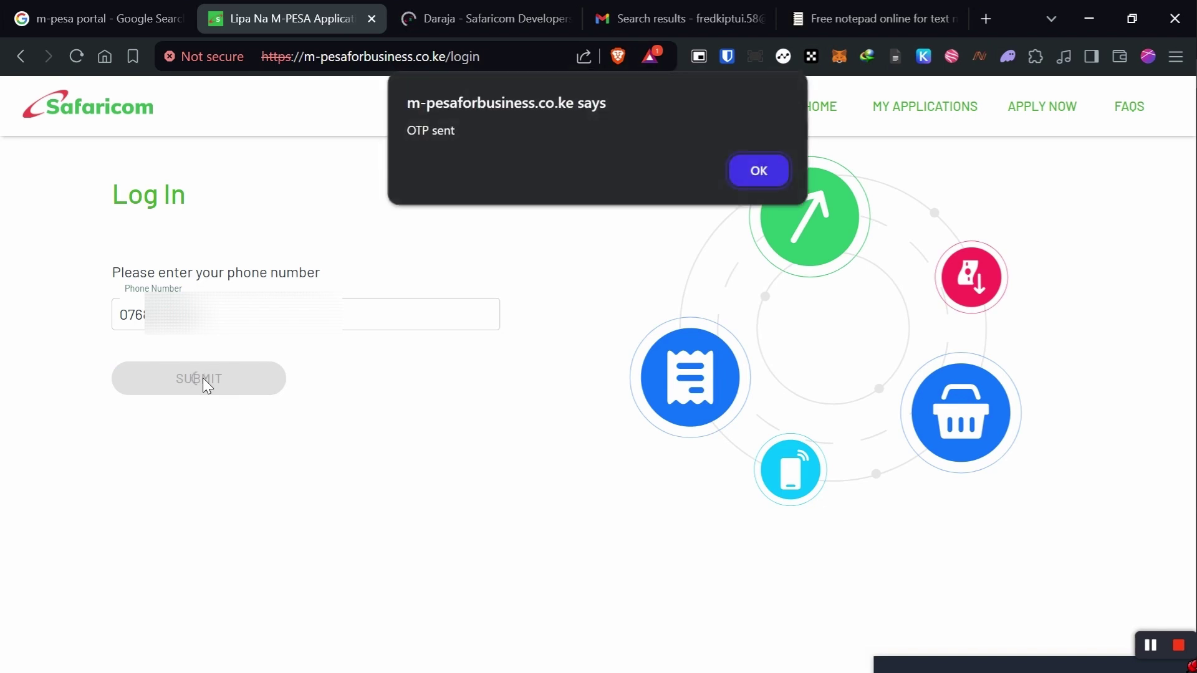
Dismiss the OTP notice and log in with the one-time PIN sent to the phone.
left_click(765, 172)
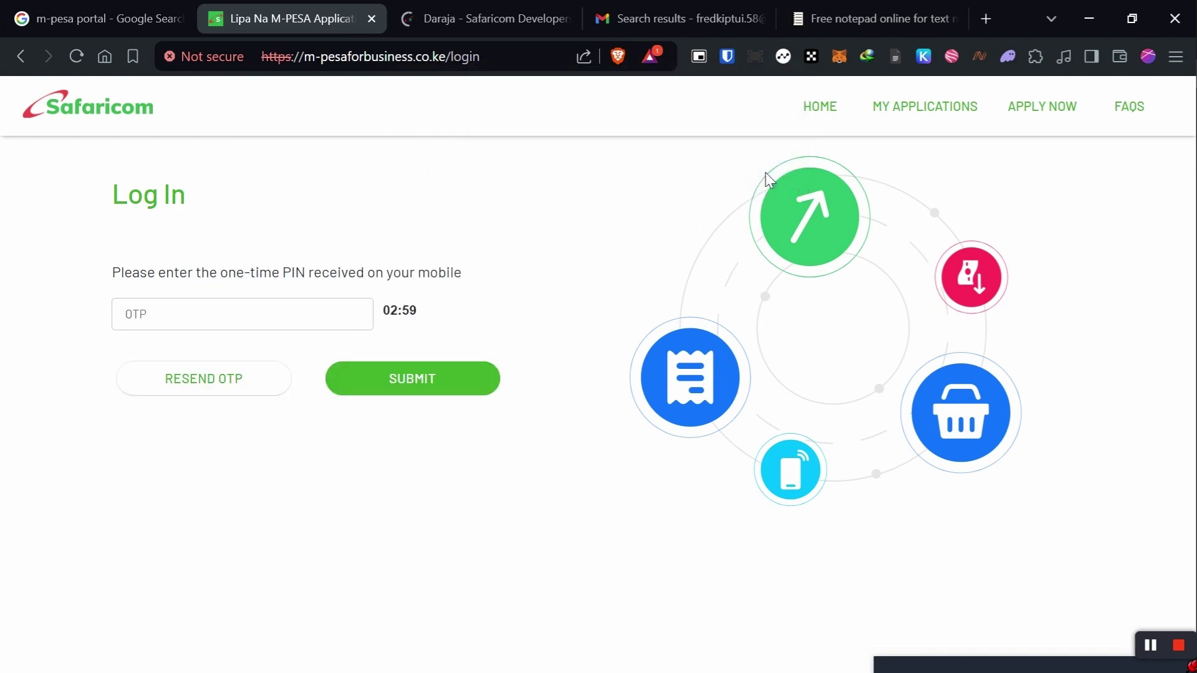
left_click(284, 328)
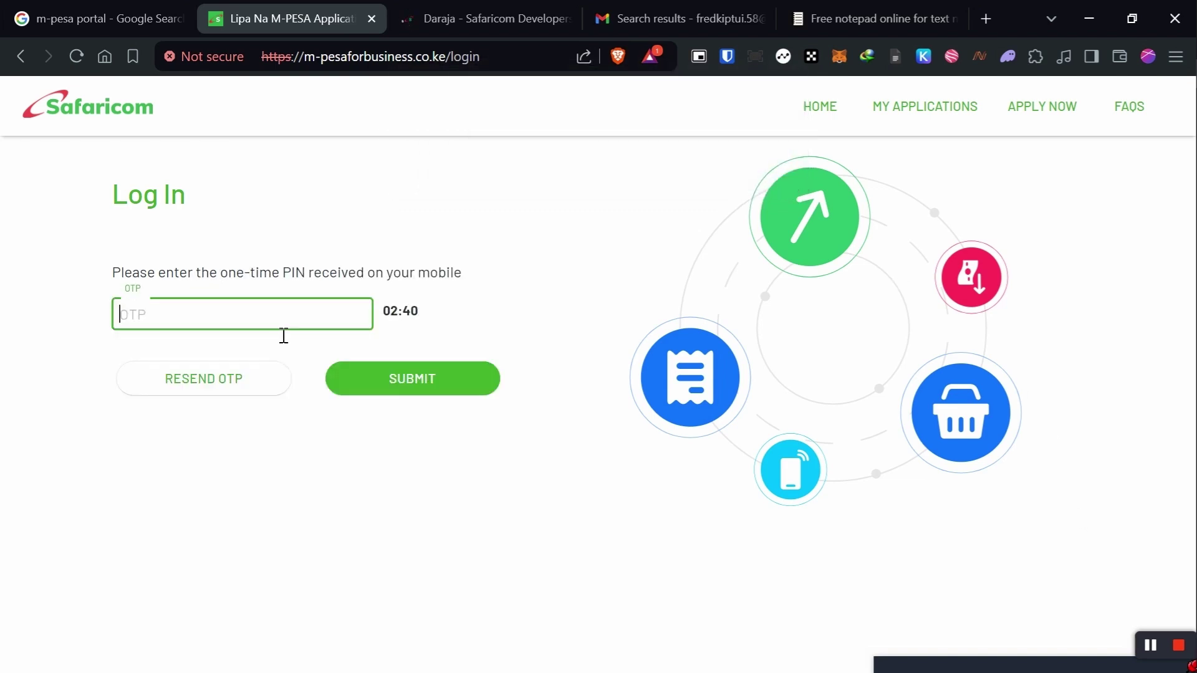
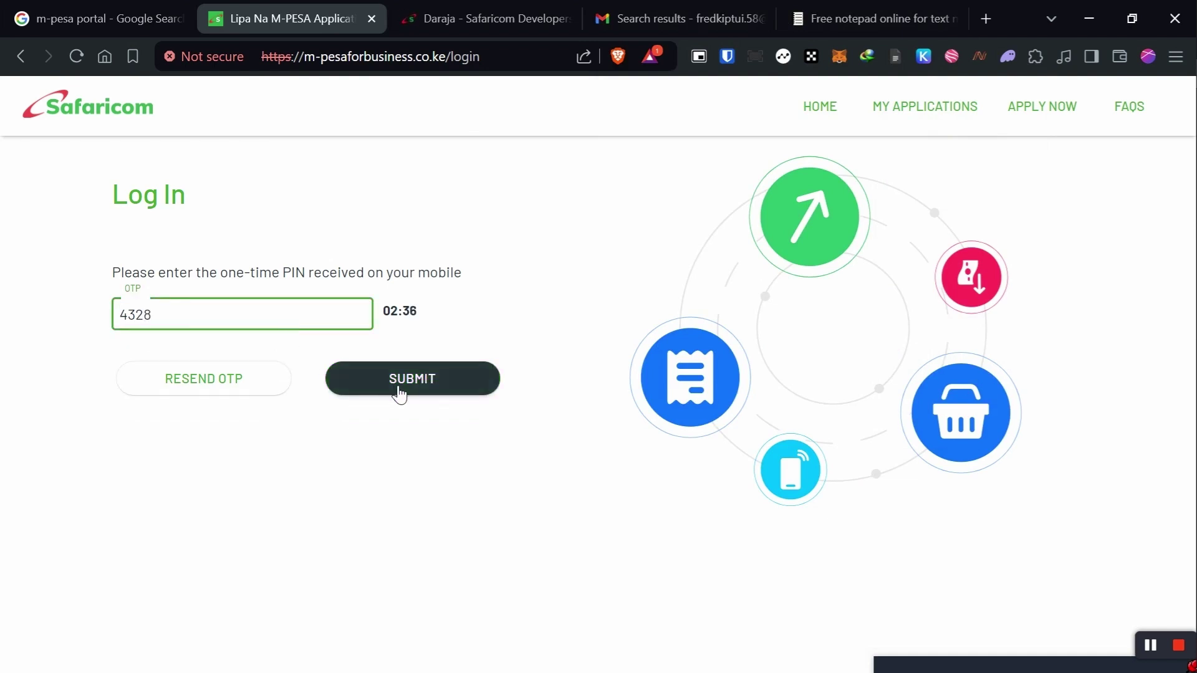
left_click(399, 393)
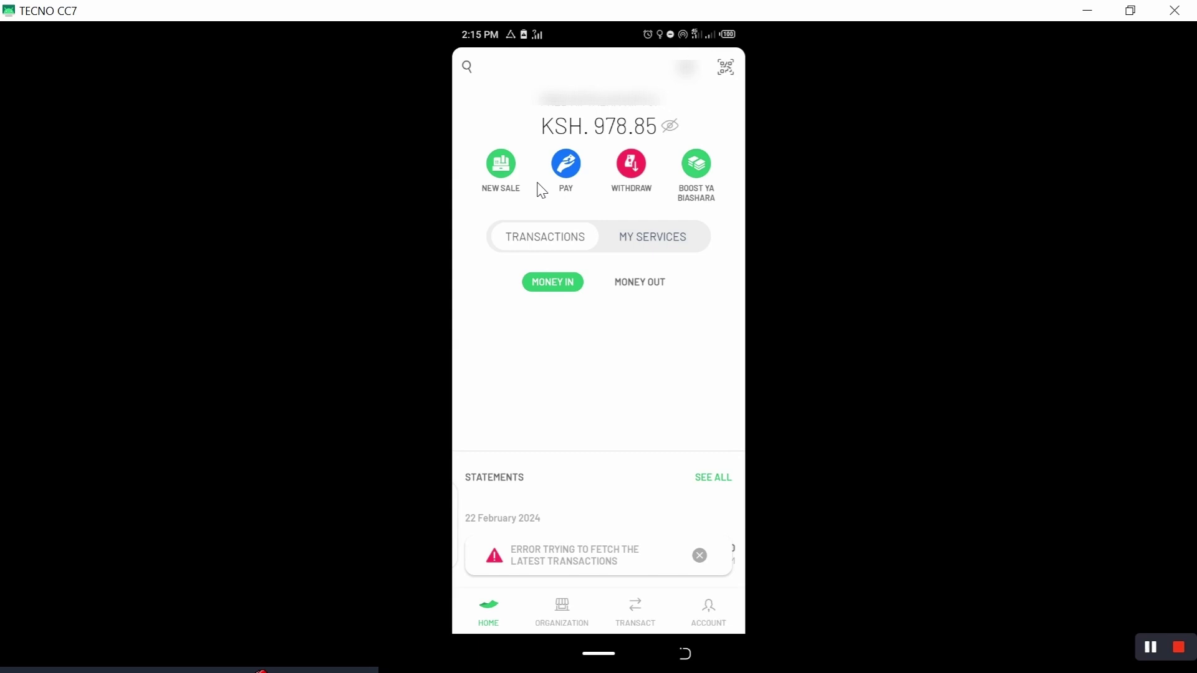
Set up a KSH. 50 Withdraw to Owner from the till and continue.
left_click(640, 175)
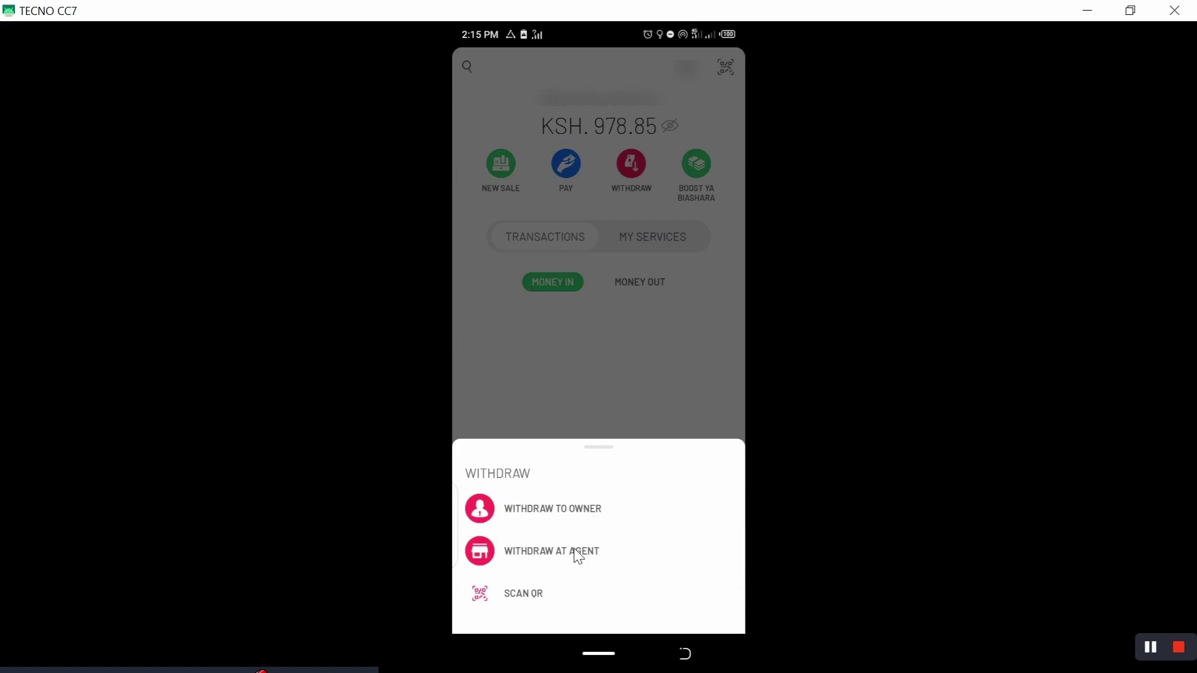
left_click(559, 513)
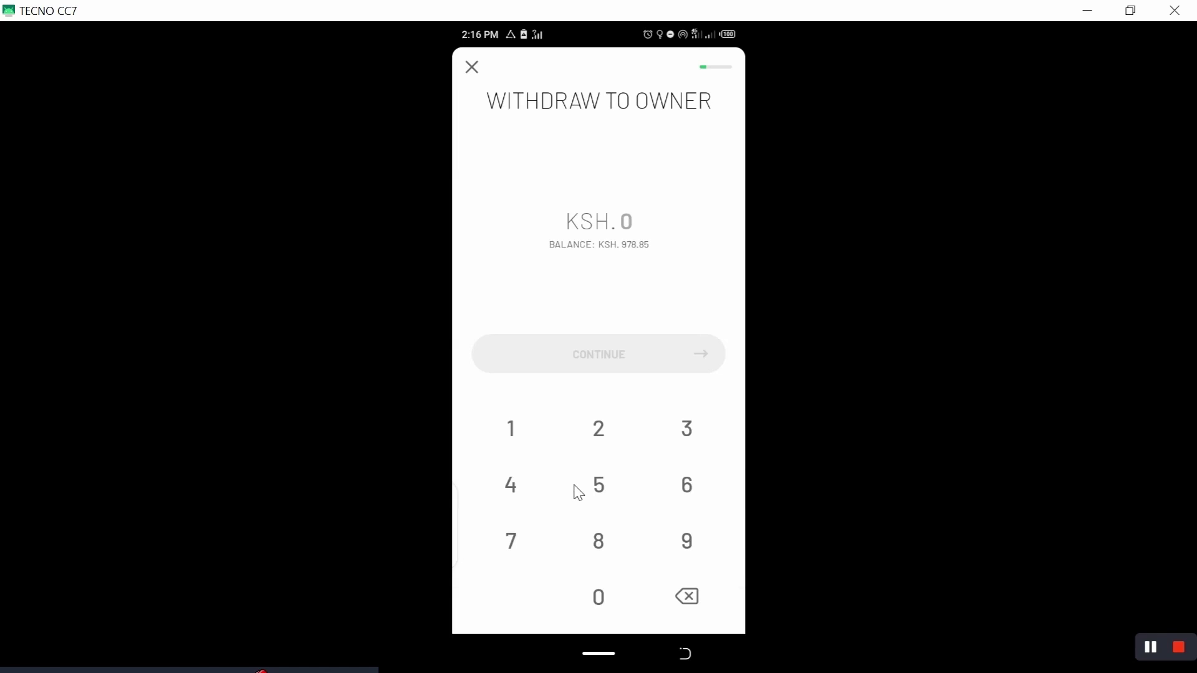
left_click(572, 489)
type("0")
left_click(646, 352)
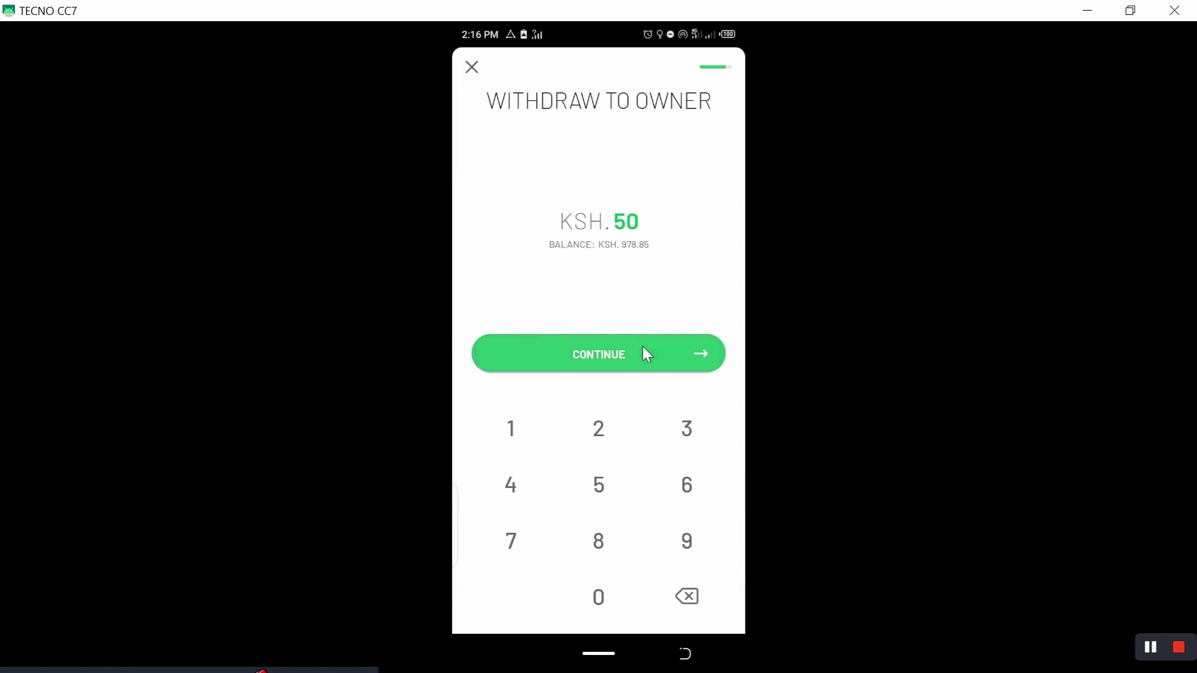